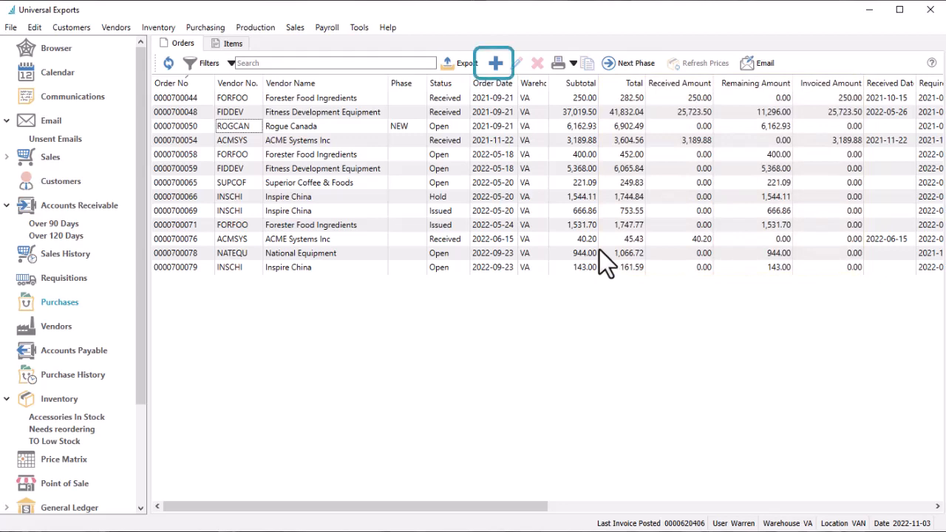
Open the Rogue Canada purchase order that is in the NEW phase from the orders list.
click(492, 129)
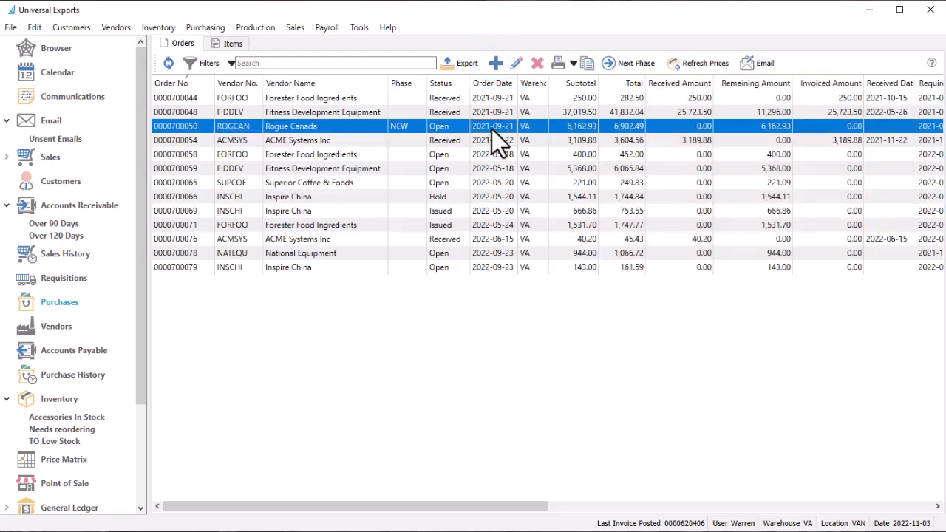
double_click(492, 130)
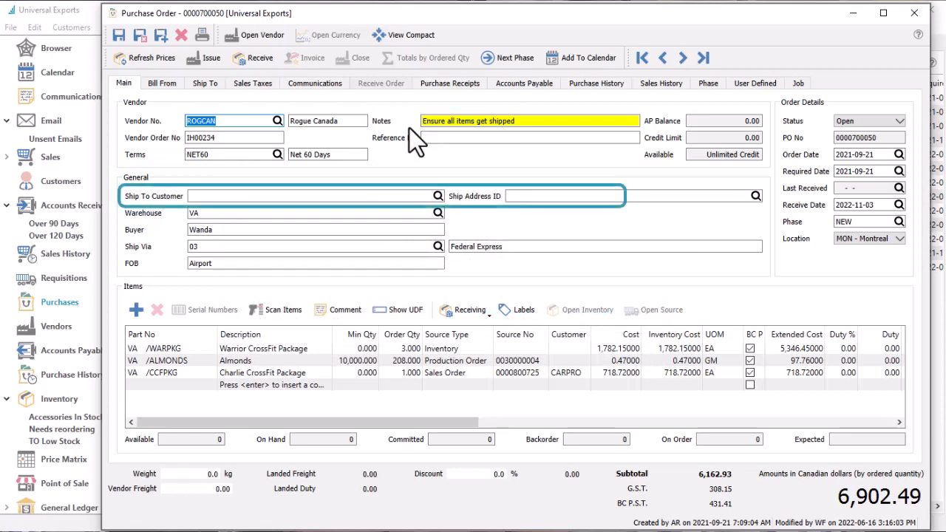
Look through the ship-to customer list and the order status options without changing either.
click(434, 194)
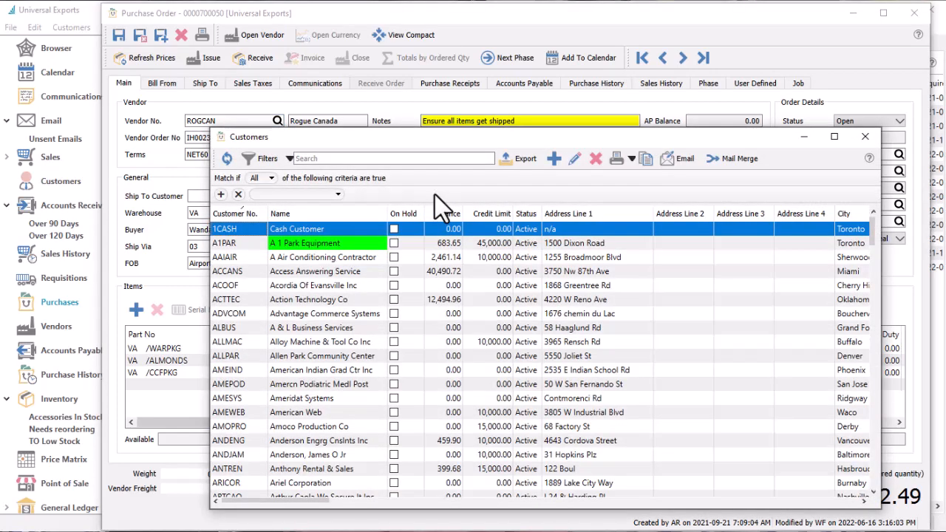
key(Escape)
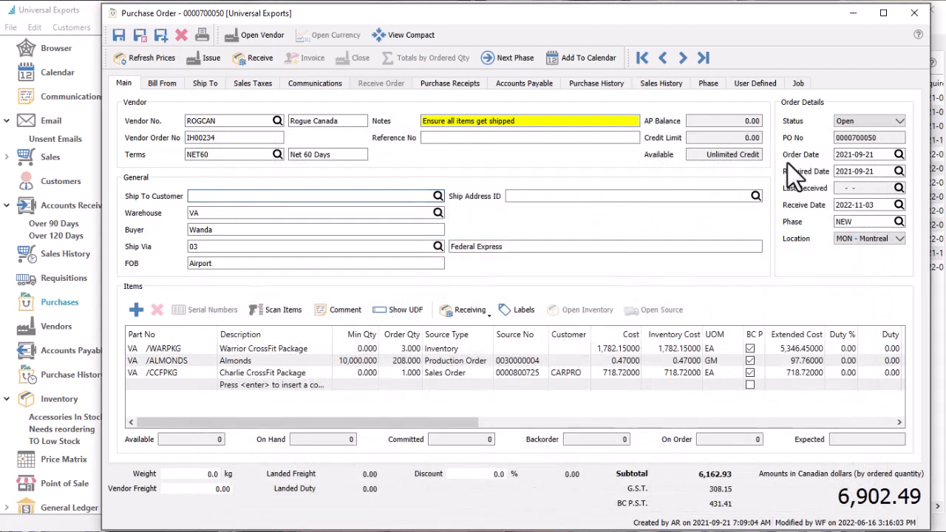
click(880, 124)
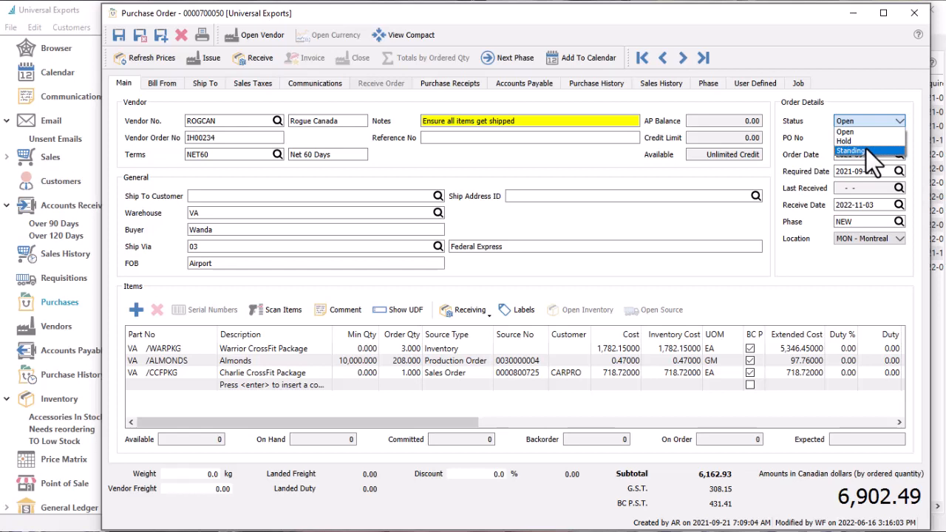
click(648, 271)
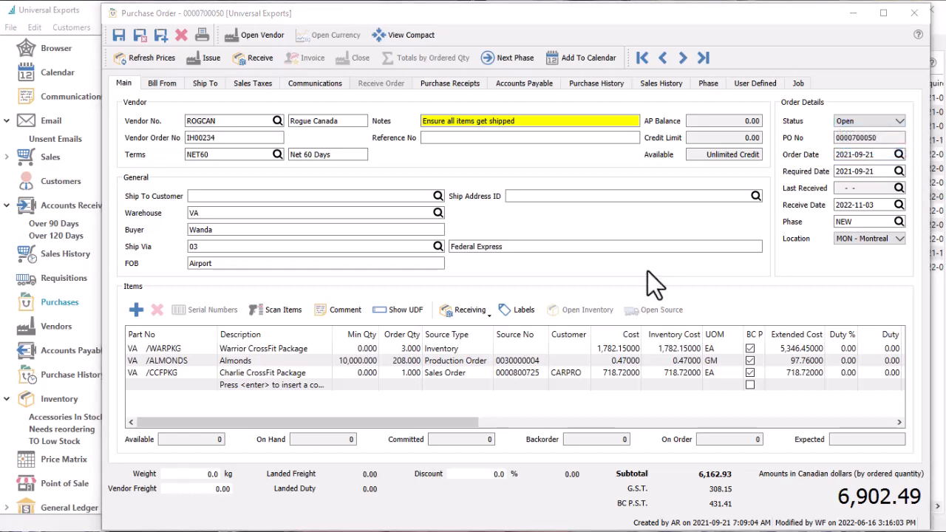
Add part SCCFPKG, Socal Complete Crossfitter Package, to the order items with an order quantity of 10.
click(205, 389)
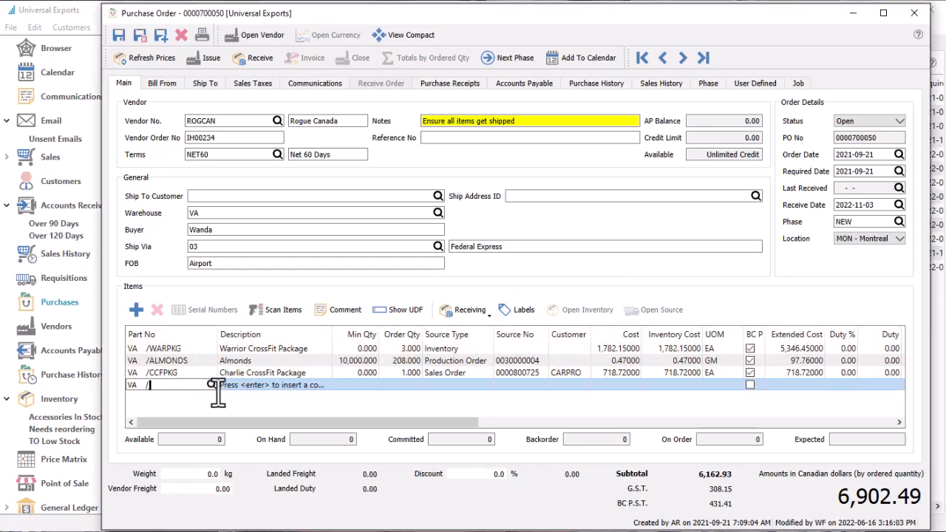
text(SCC)
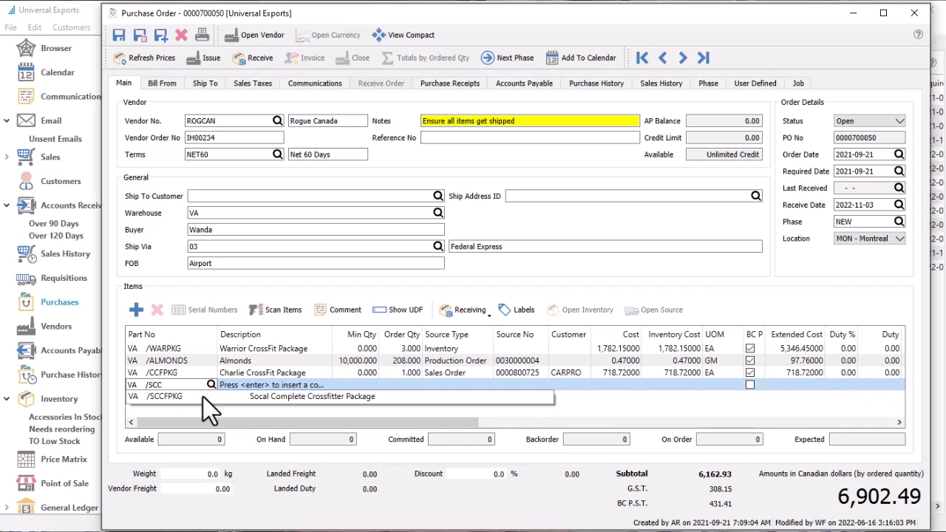
click(203, 397)
click(396, 387)
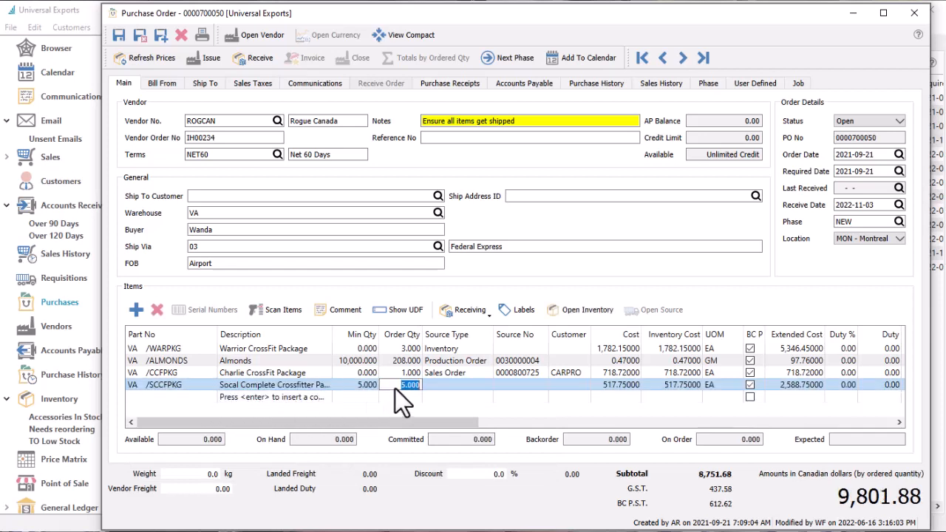
key(Tab)
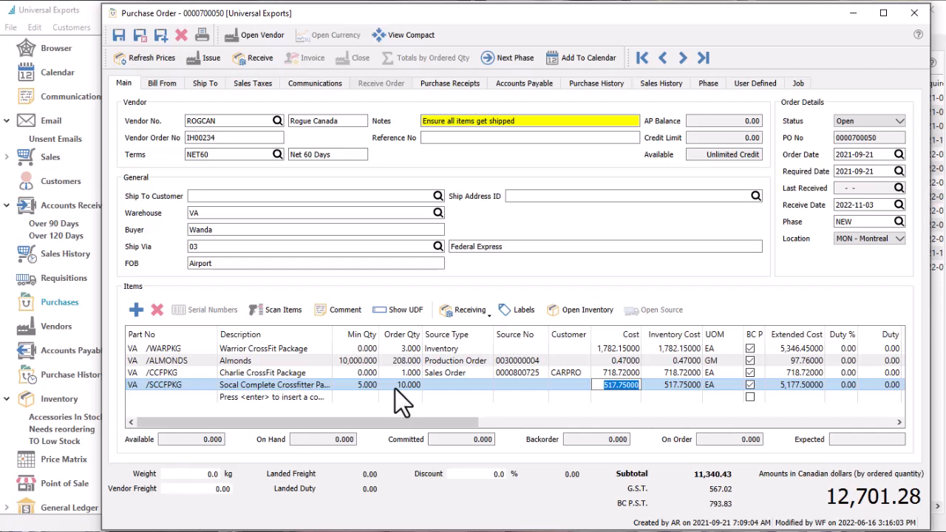
key(Tab)
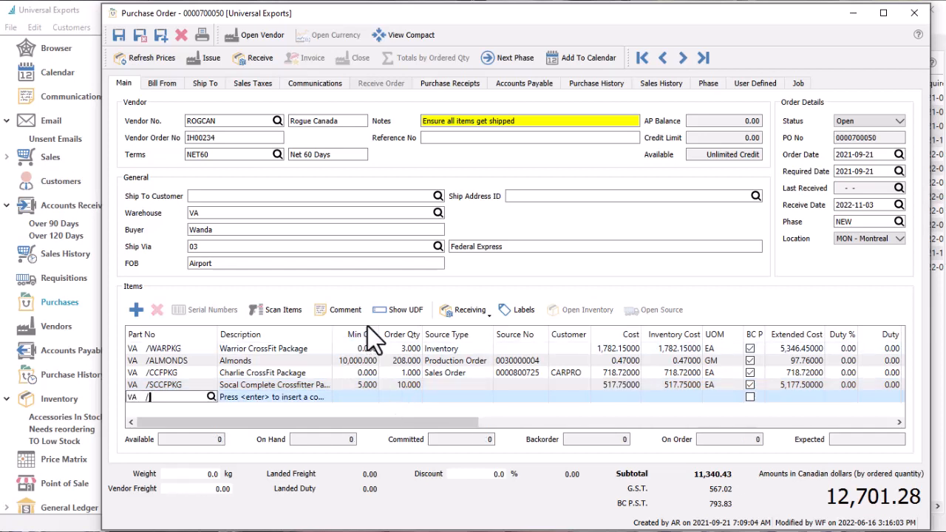
Add the Pro-tech Spiky Ball to the order by scanning code 1234321, and close the scan window.
click(281, 310)
text(12)
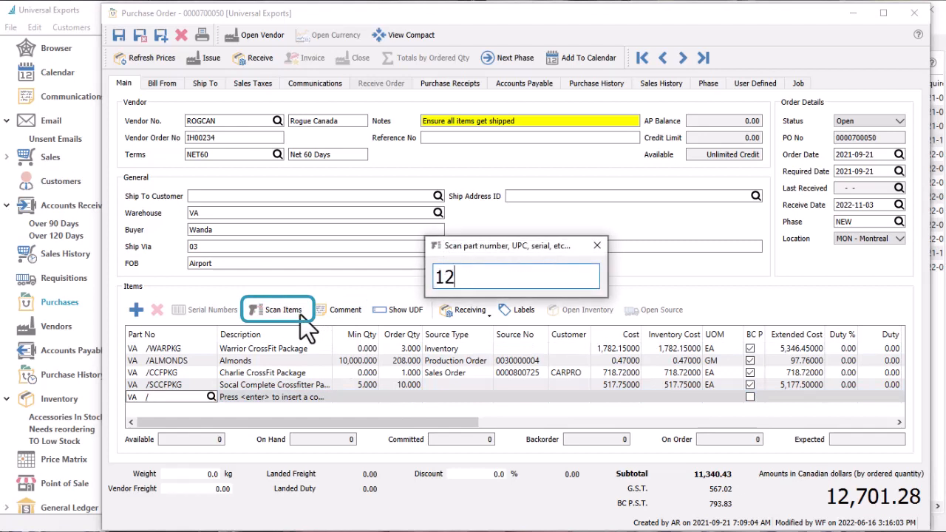
text(34321)
key(Return)
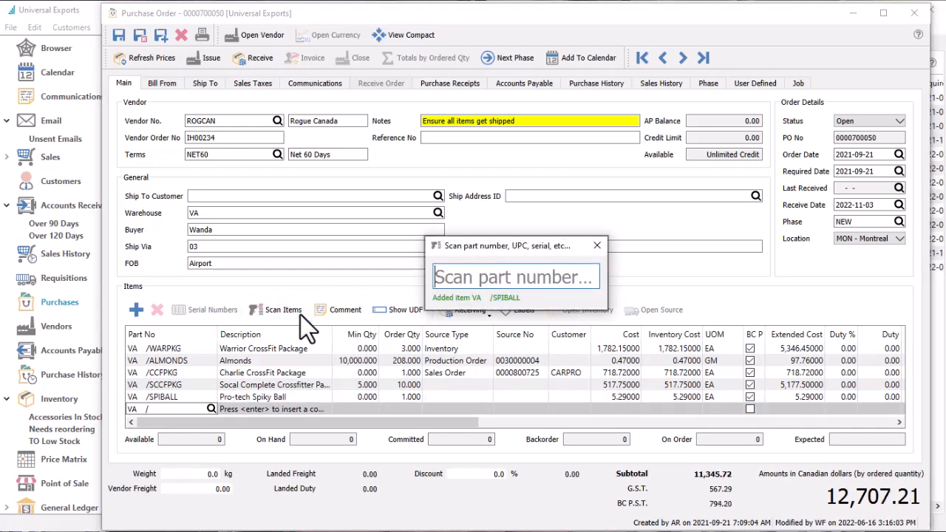
click(594, 247)
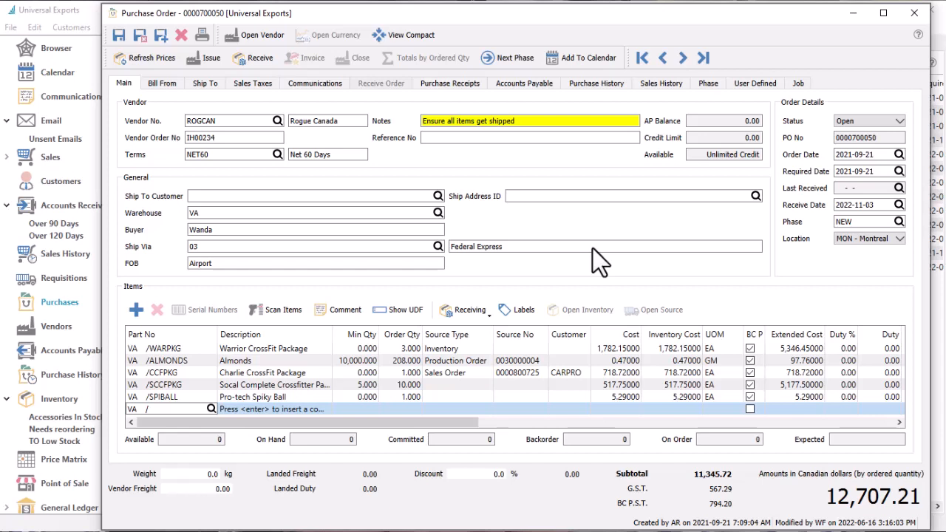
Review the vendor's purchase history including the 2020-11-20 order, the sales history of the ordered items, and the purchase receipts.
click(589, 86)
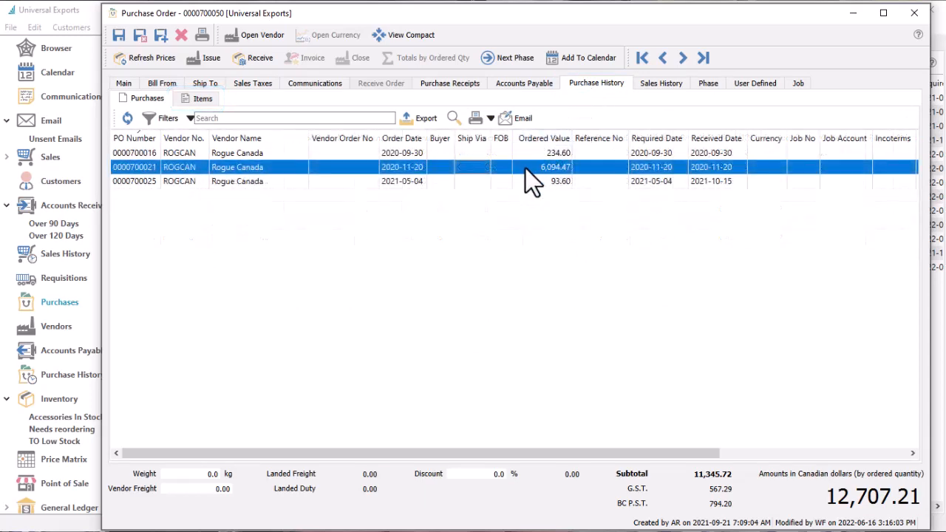
double_click(526, 169)
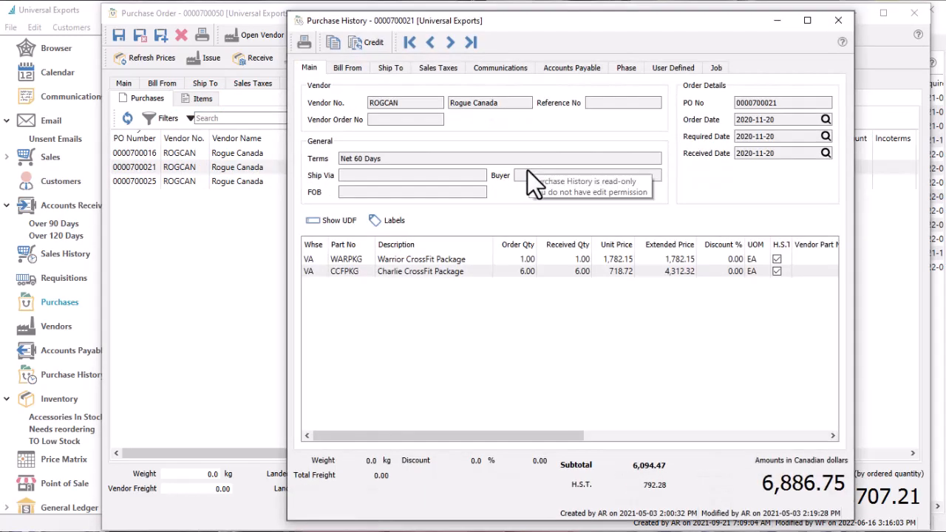
key(Escape)
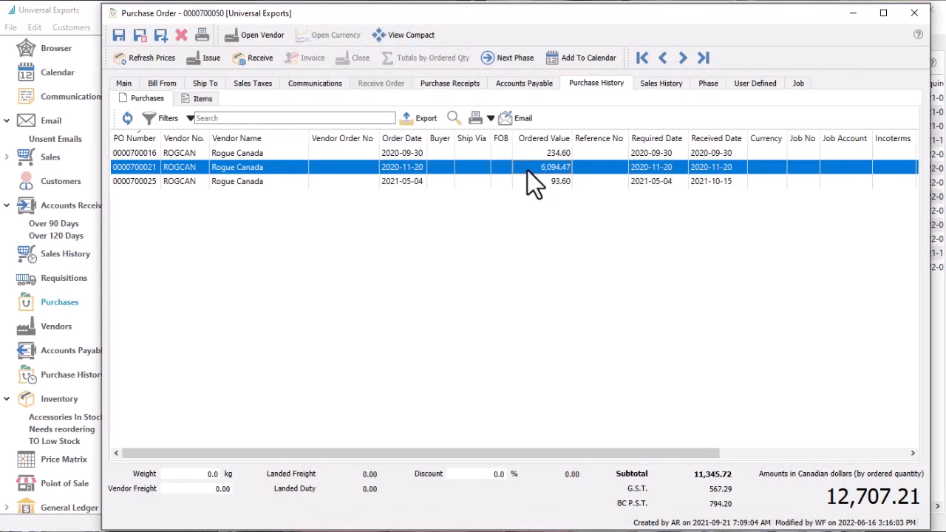
click(641, 90)
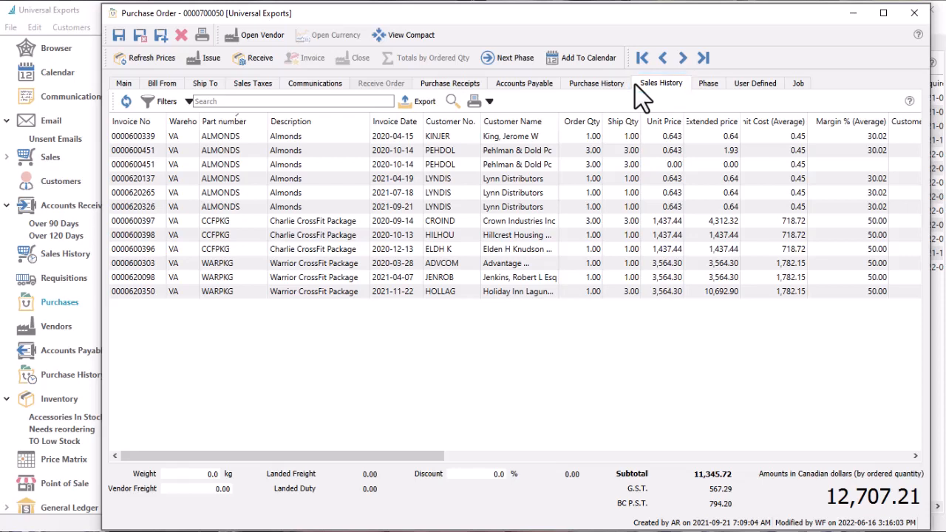
click(473, 93)
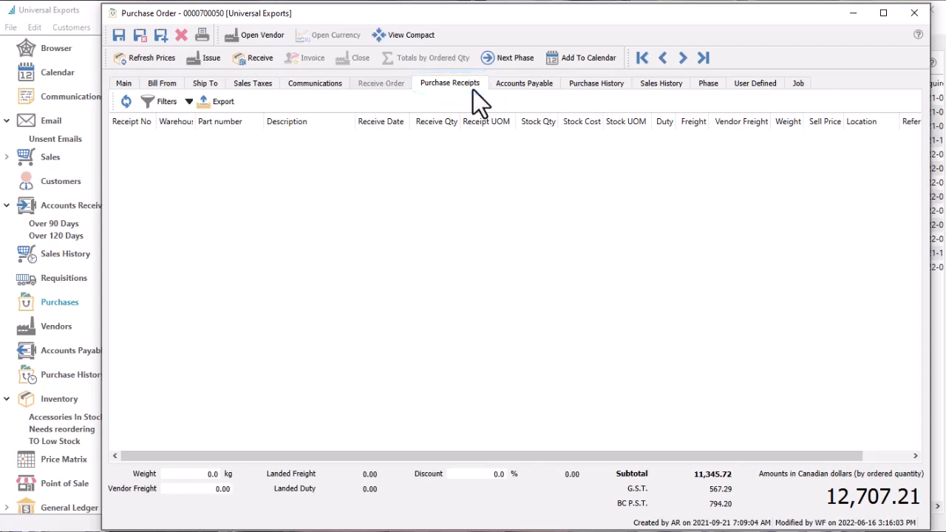
click(492, 93)
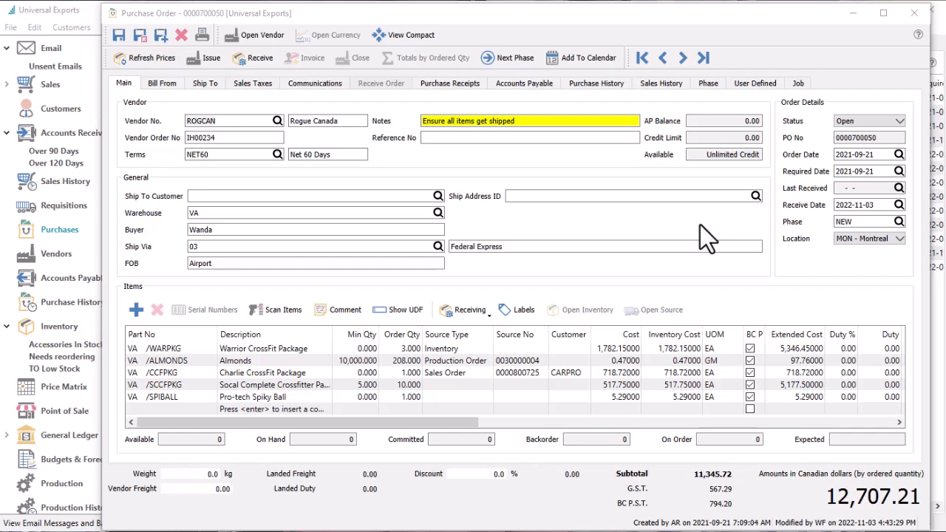
Advance the purchase order to the NEEDSAPPROVAL phase, and check its phase log before returning to the main order details.
click(898, 221)
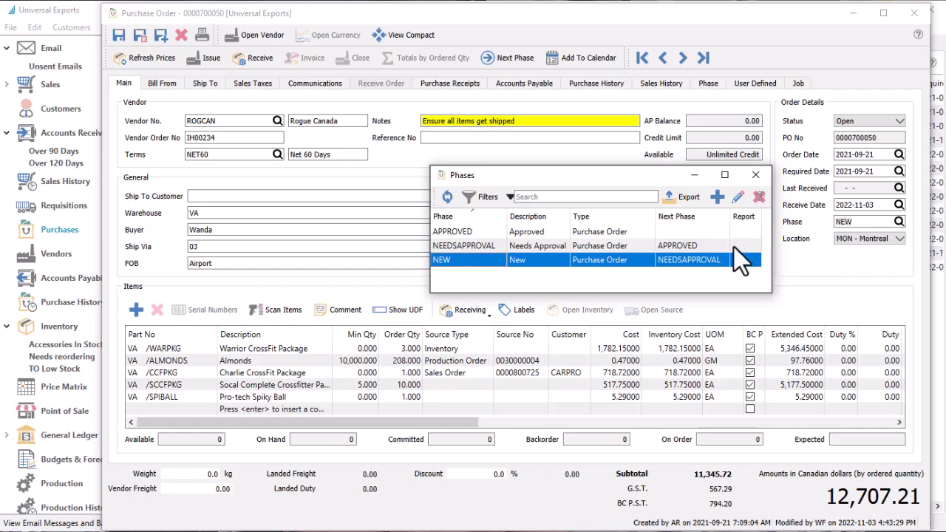
key(Return)
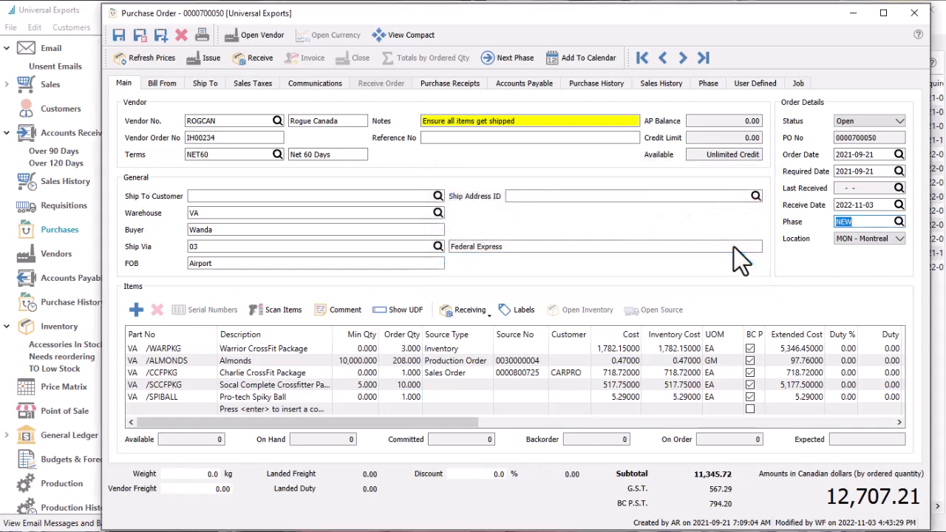
click(520, 62)
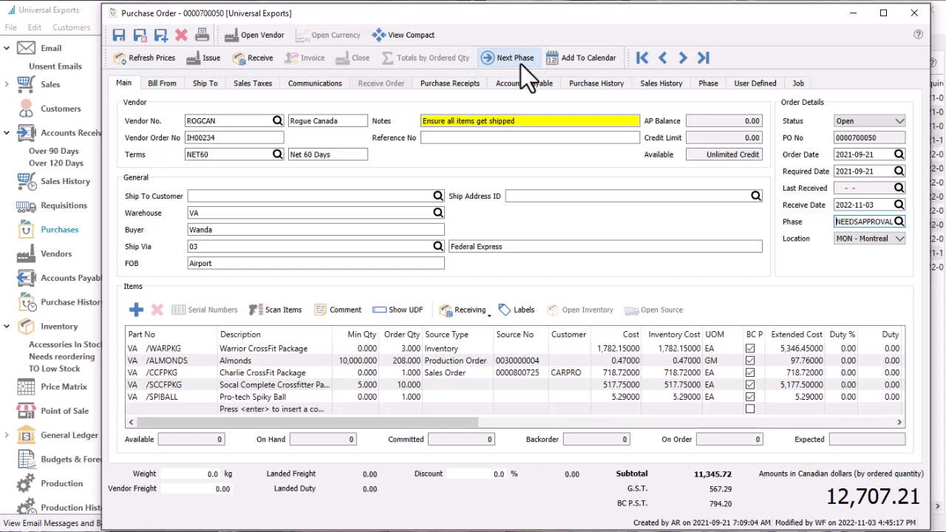
click(701, 87)
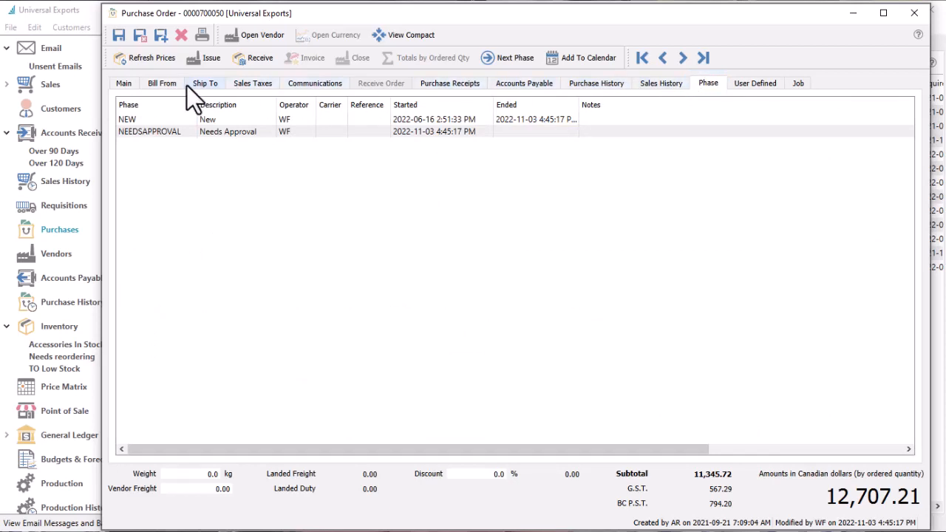
click(131, 85)
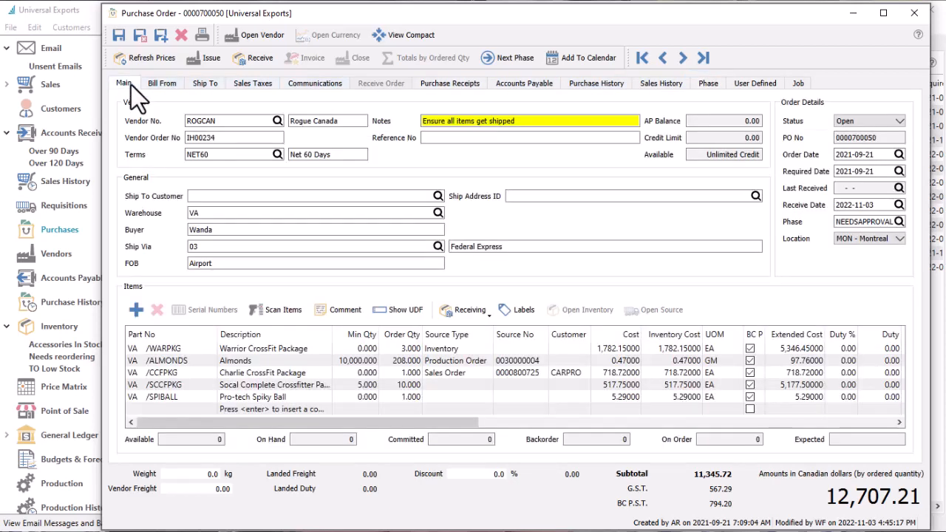
Issue the purchase order despite the unmet Almonds minimum quantity, and preview the purchase order report.
click(213, 64)
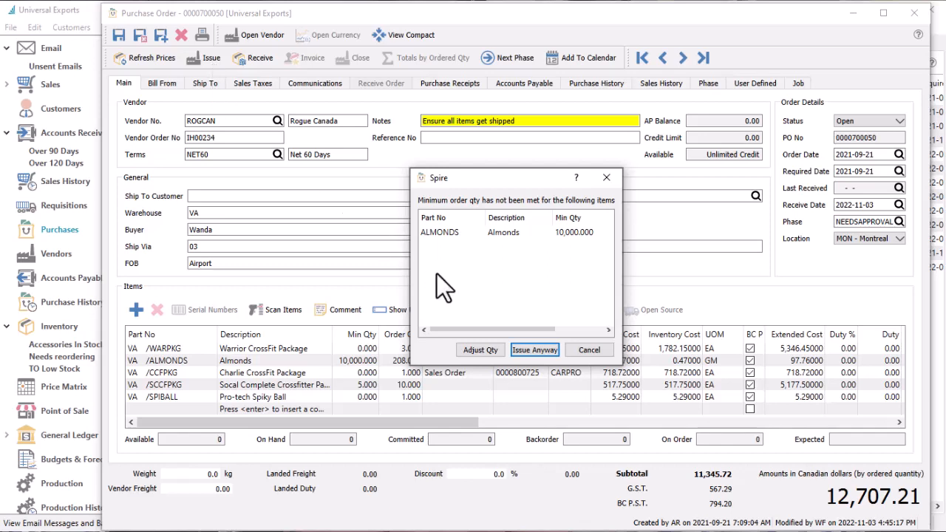
click(515, 349)
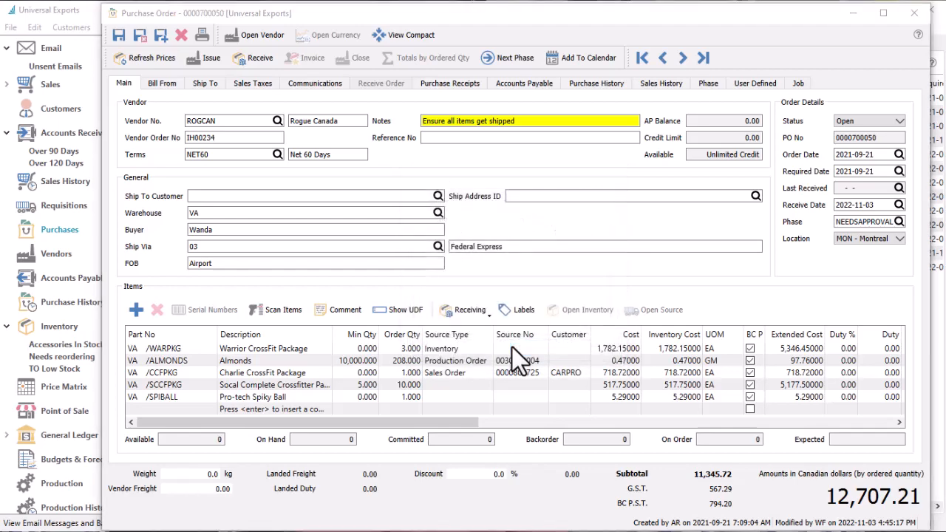
click(503, 500)
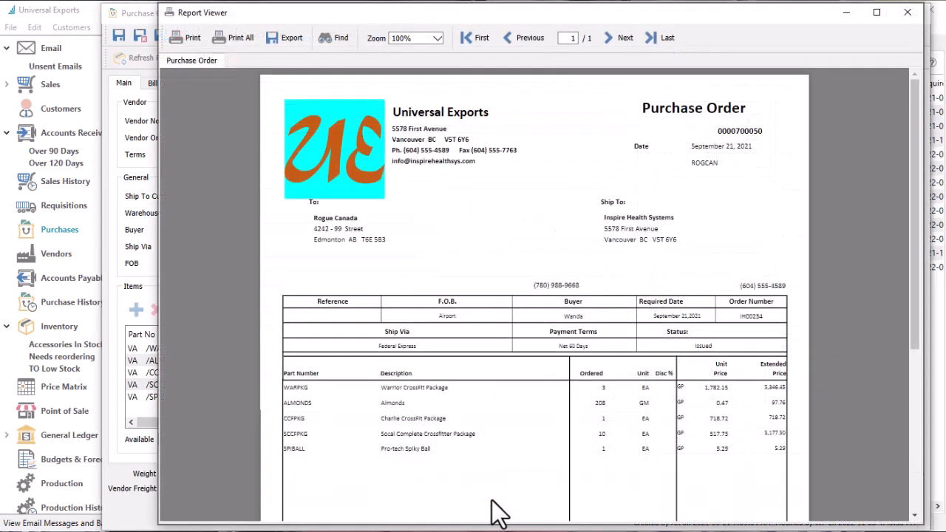
key(Escape)
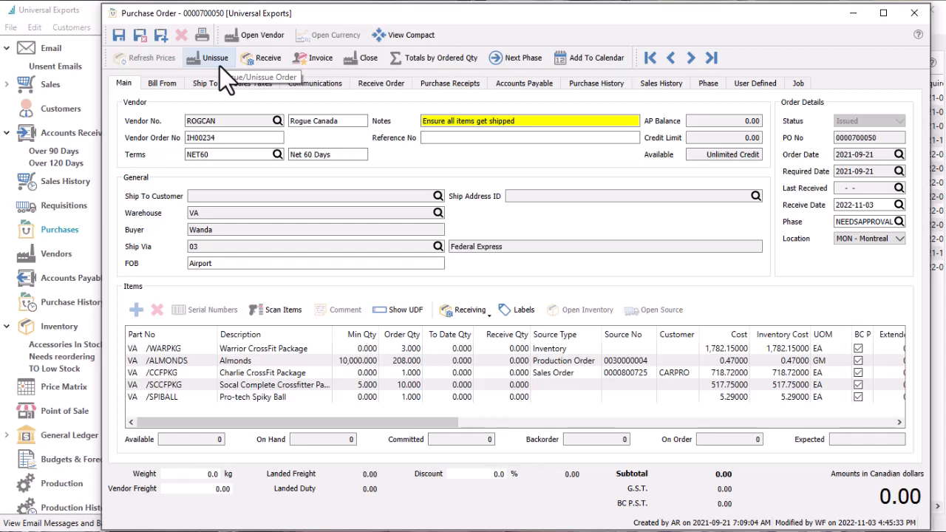
Set the receive quantity of the Warrior CrossFit Package to its full ordered quantity of 3, and view the bulk receiving options.
double_click(488, 346)
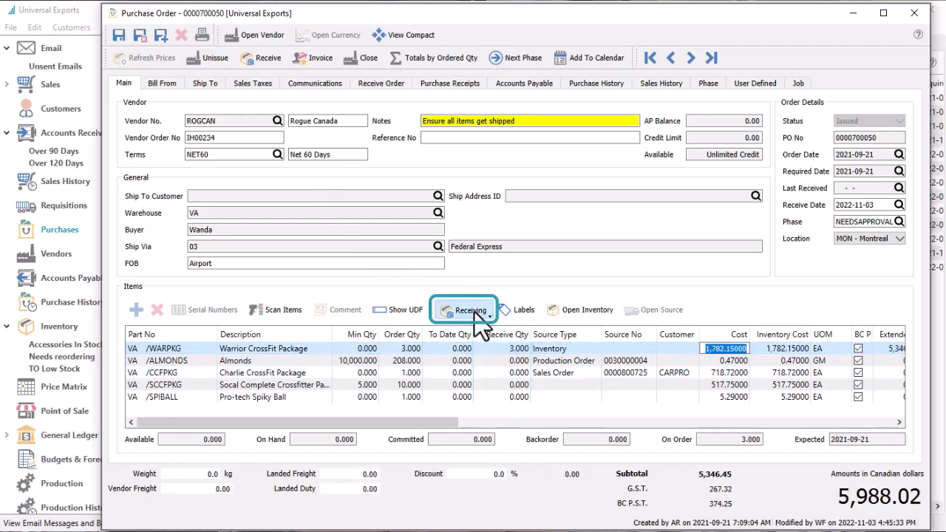
click(475, 311)
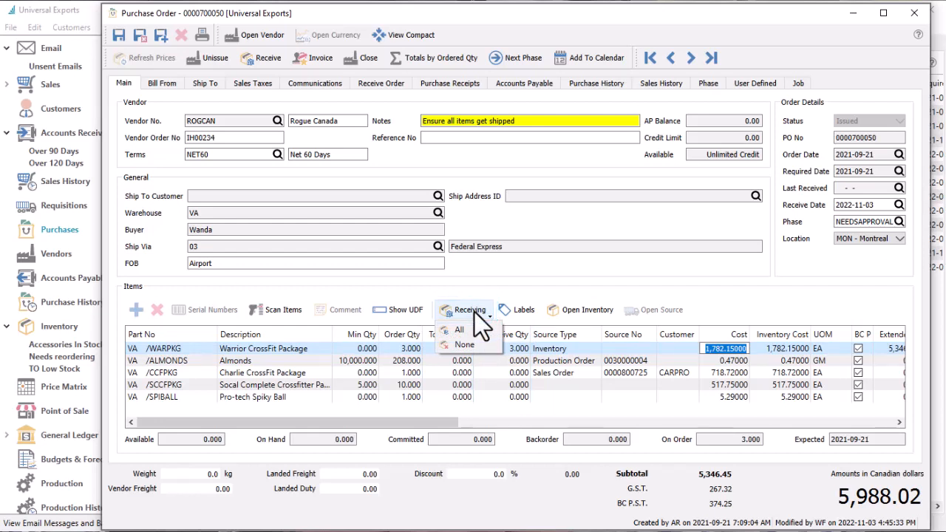
click(474, 312)
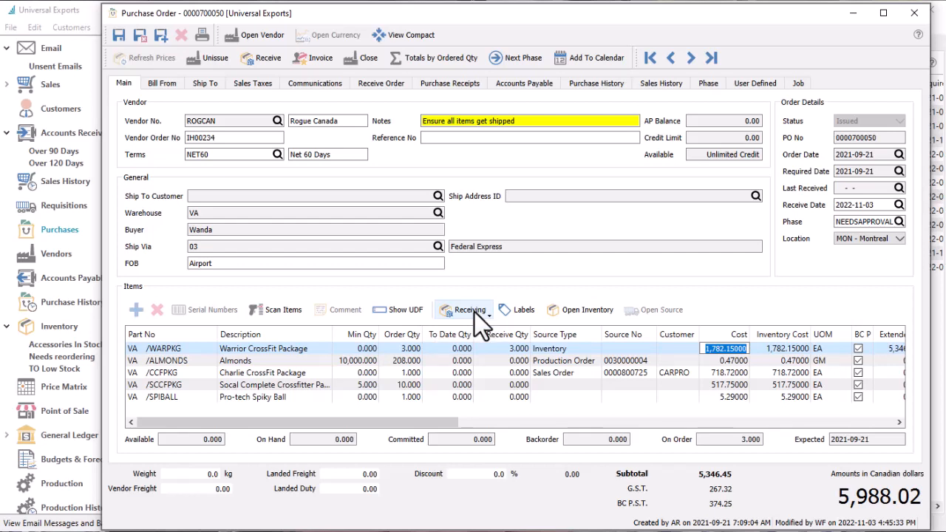
Receive a quantity of 1 of the Pro-tech Spiky Ball against the order using part number 1234321.
click(380, 84)
click(373, 105)
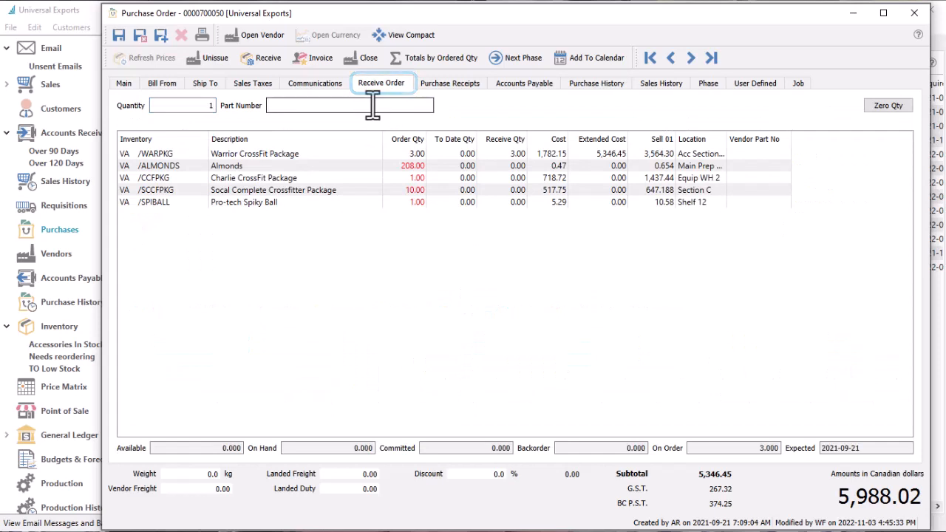
text(1234321)
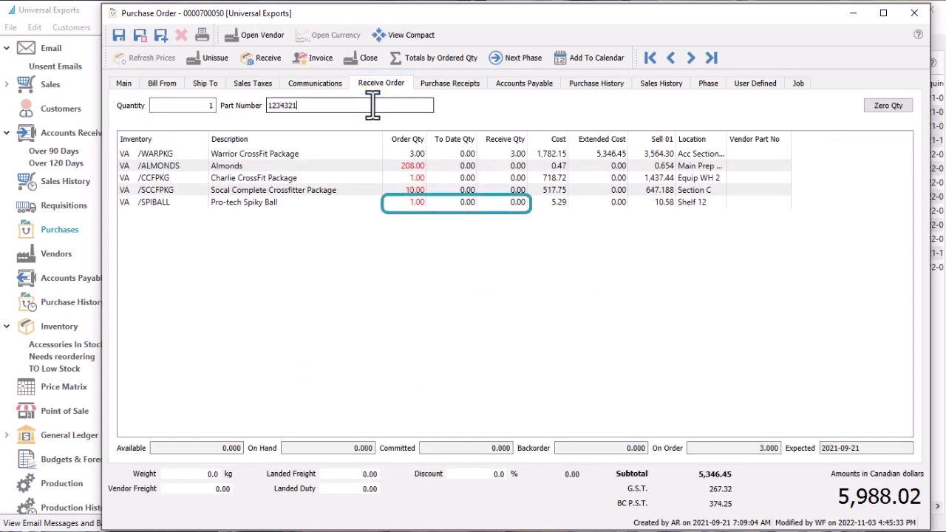
key(Return)
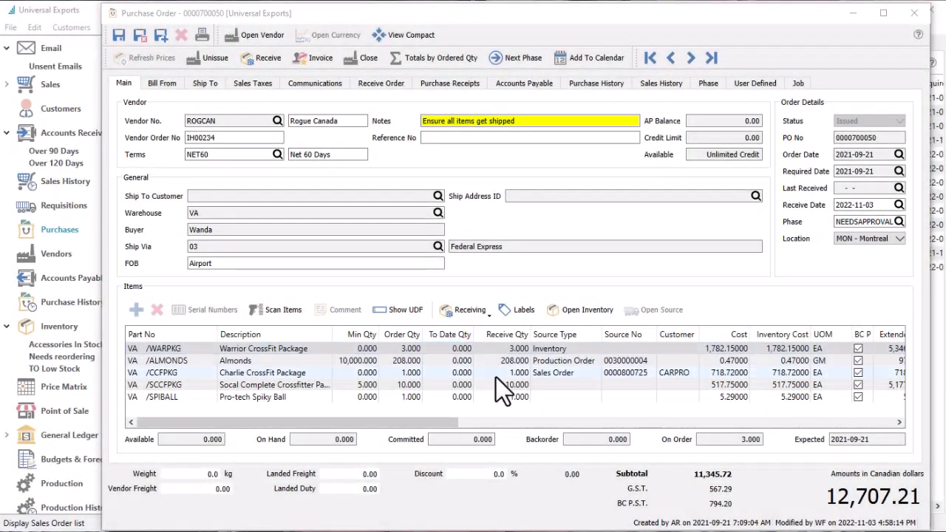
Receive the goods on the Rogue Canada purchase order and choose to create a vendor invoice for them.
click(276, 56)
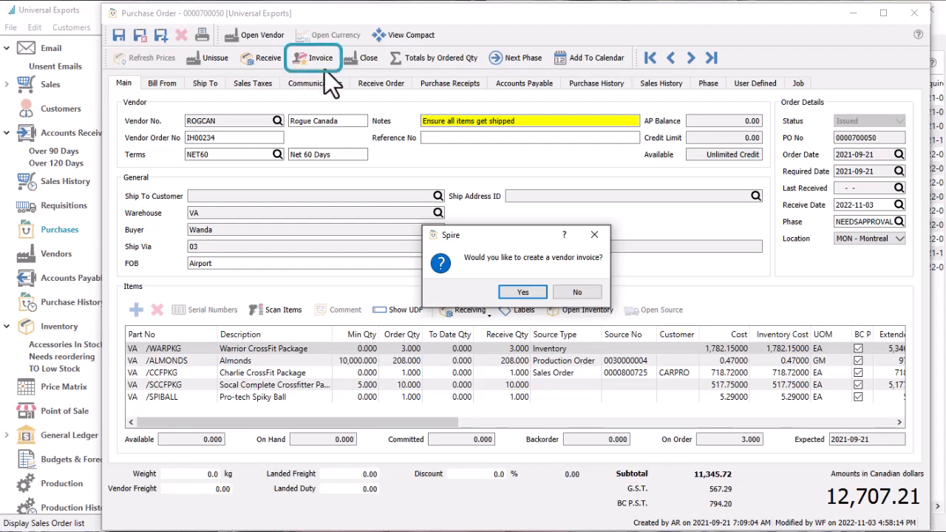
key(Return)
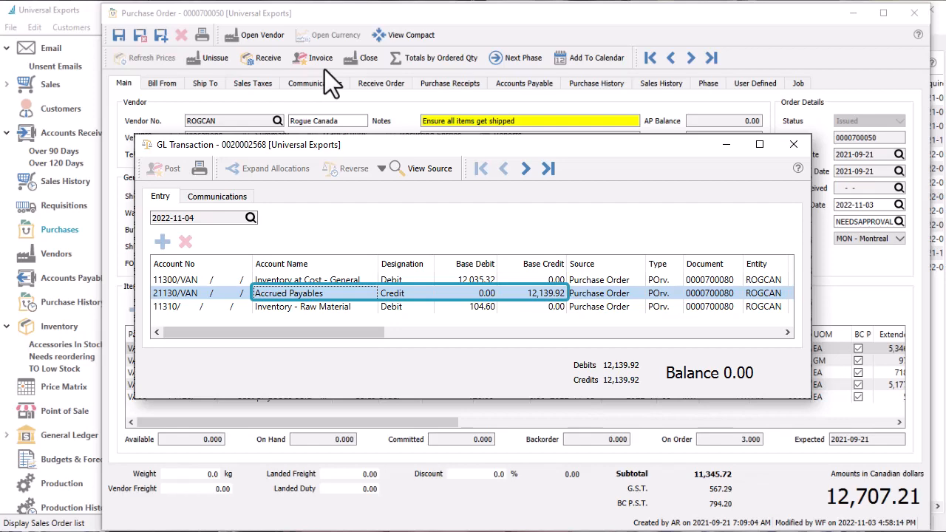
key(Escape)
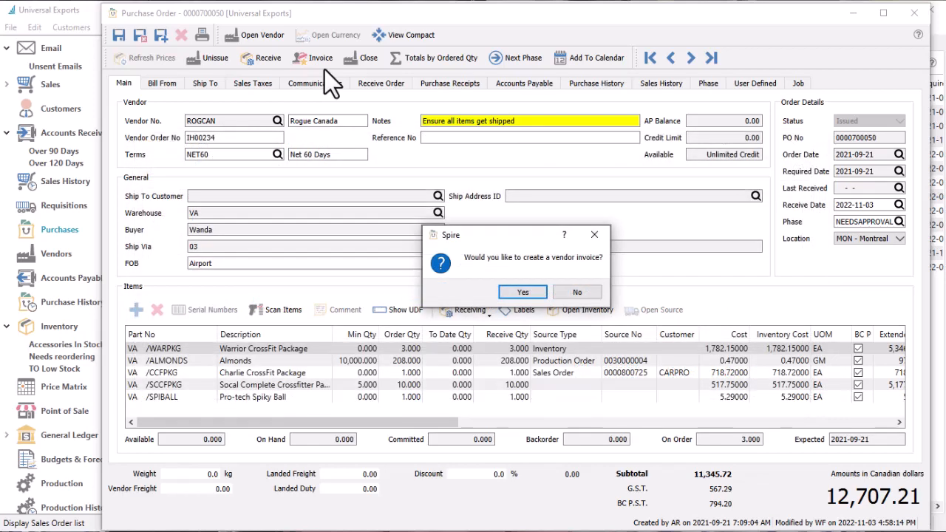
click(509, 293)
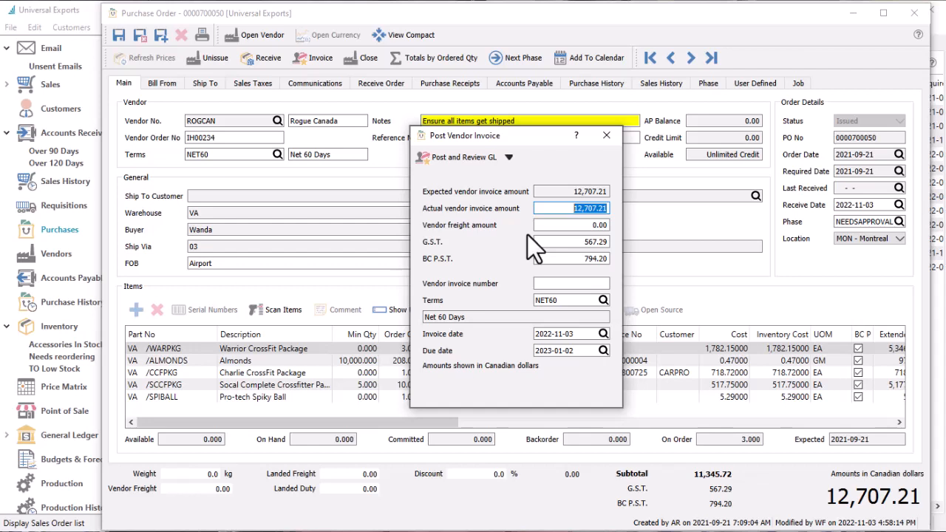
Set the vendor invoice number to 4453, post the invoice with a GL review, and accept the GL transaction.
click(546, 281)
text(4453)
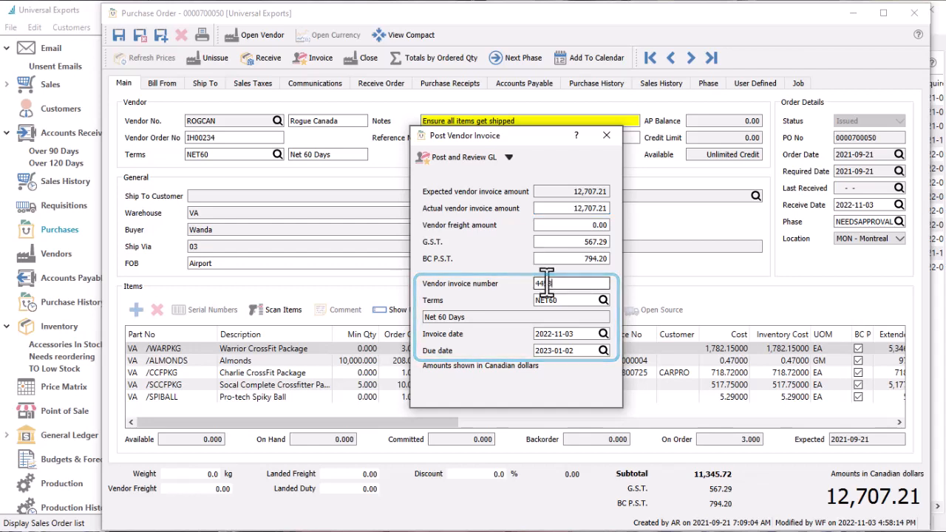
click(463, 160)
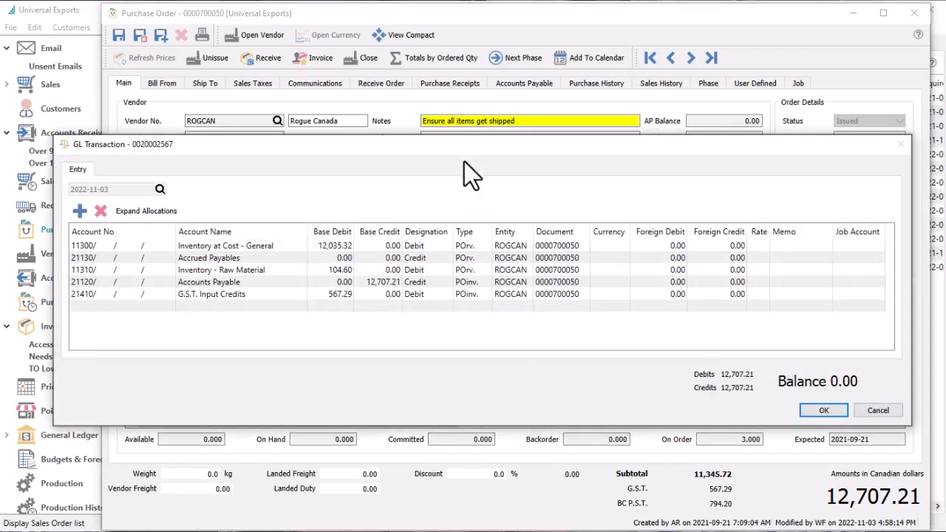
click(806, 410)
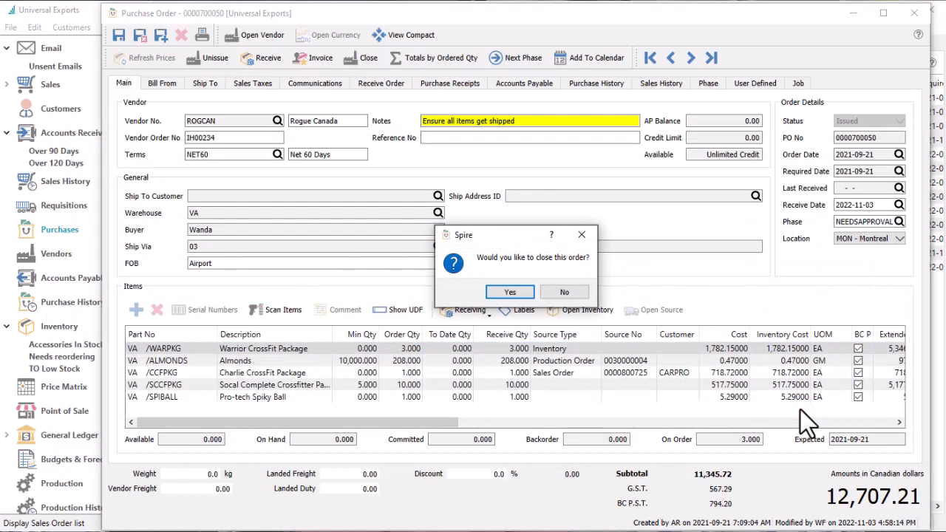